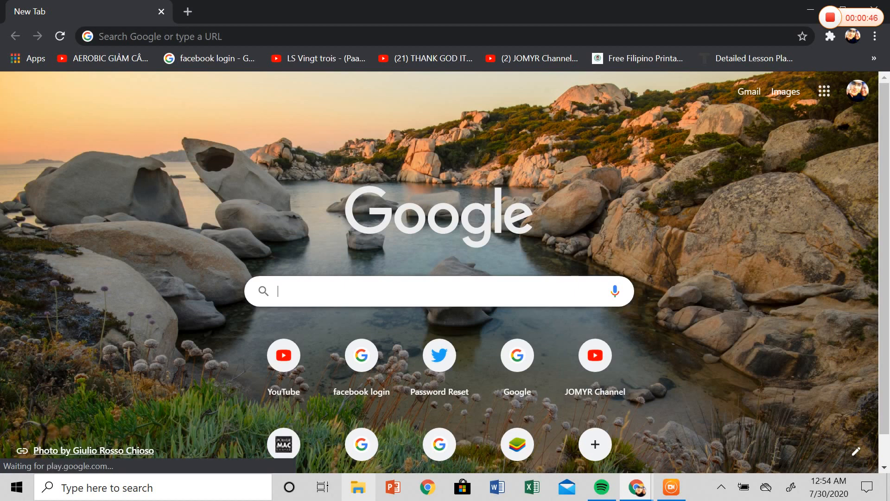
# Search Google for LIS and open the DepEd LIS login page
pyautogui.write('L')
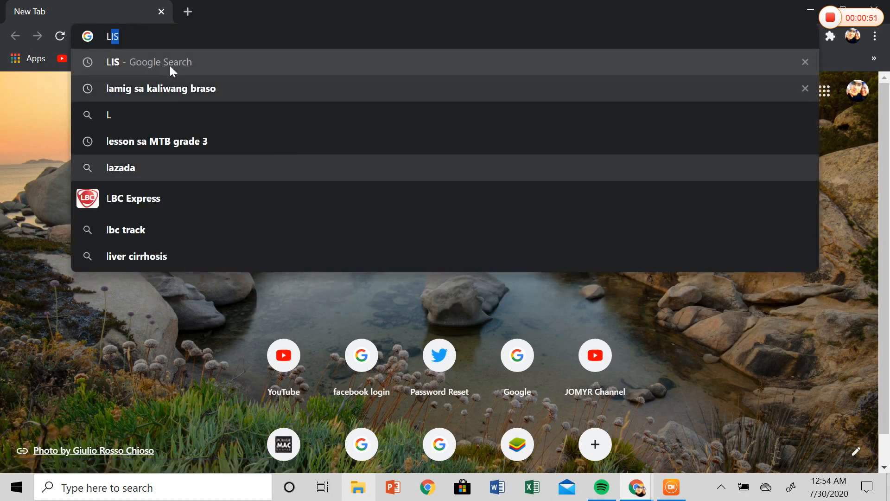
pyautogui.click(131, 62)
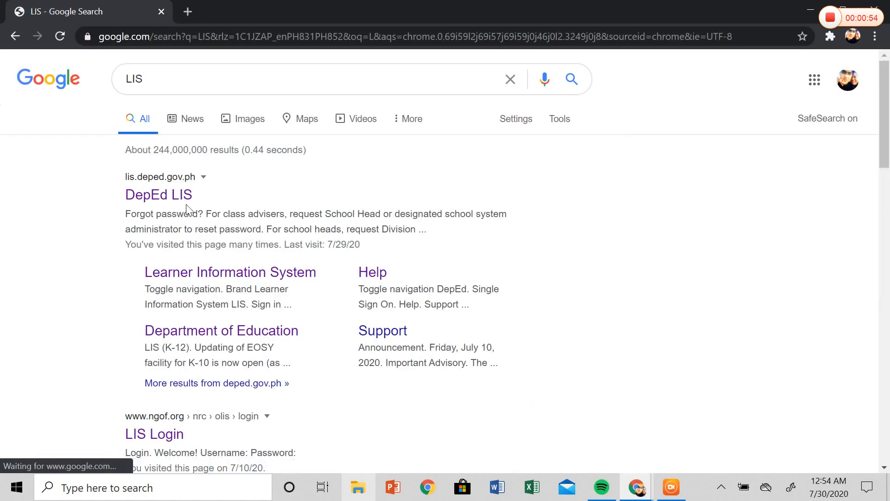
pyautogui.click(174, 202)
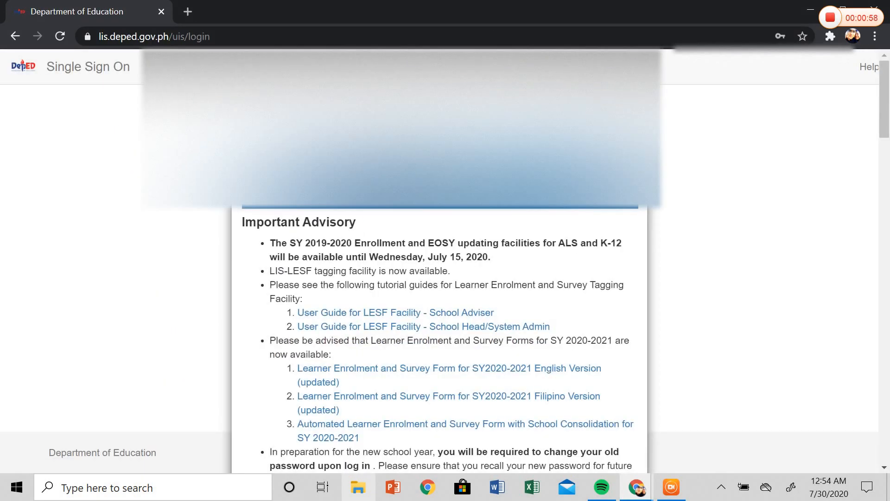
# Dismiss the Important Advisory and sign in to the Learner Information System with the prefilled credentials
pyautogui.moveTo(885, 123); pyautogui.dragTo(886, 235)
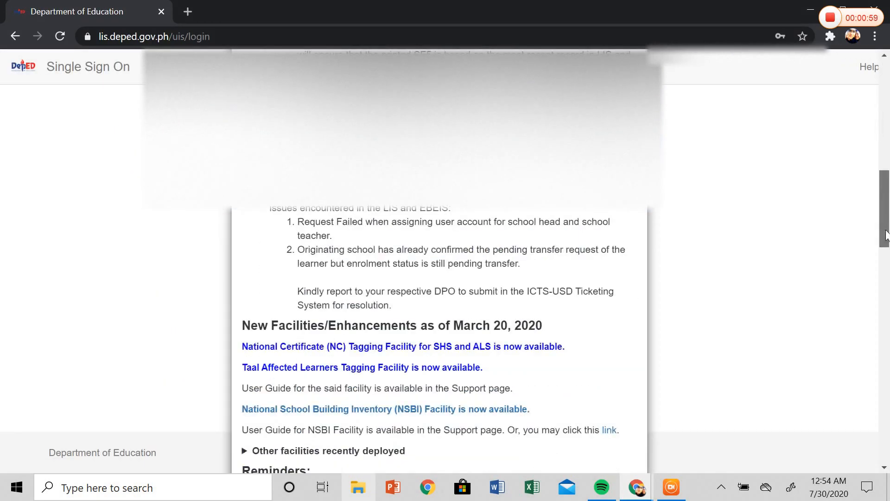
pyautogui.moveTo(886, 234); pyautogui.dragTo(886, 425)
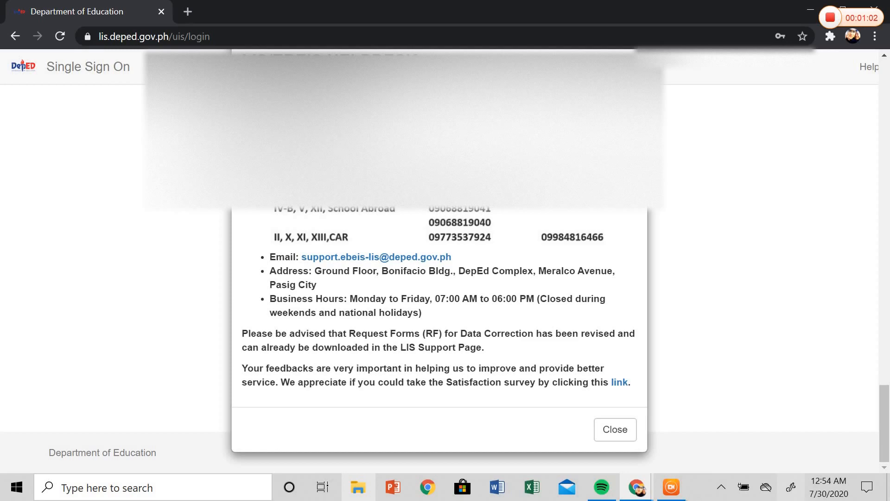
pyautogui.click(615, 429)
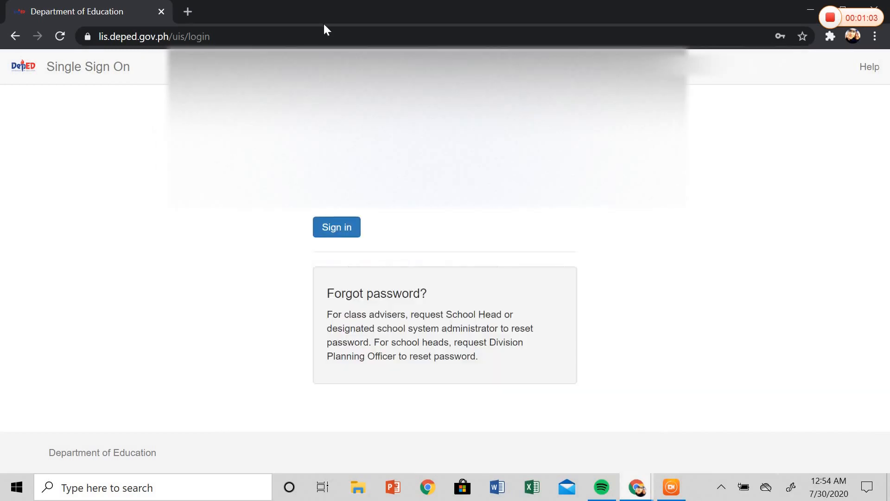
pyautogui.click(336, 227)
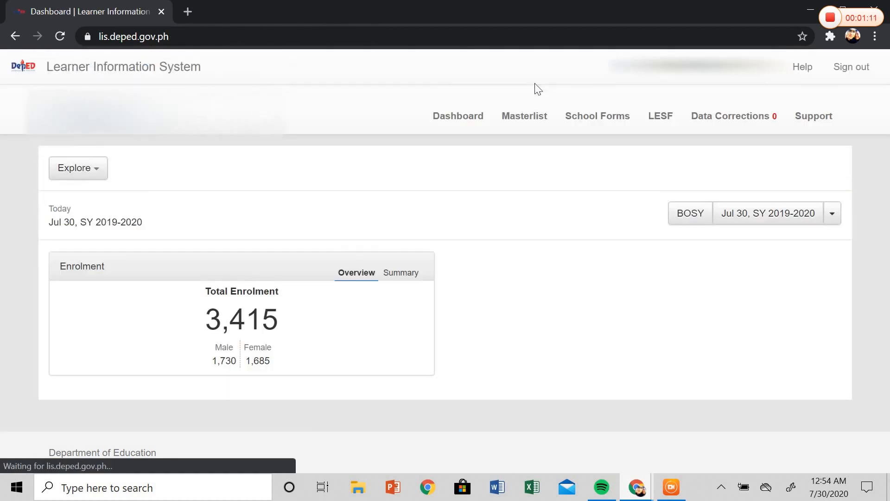
# Open the Grade 3 class masterlist and display its LESF learner list
pyautogui.click(541, 118)
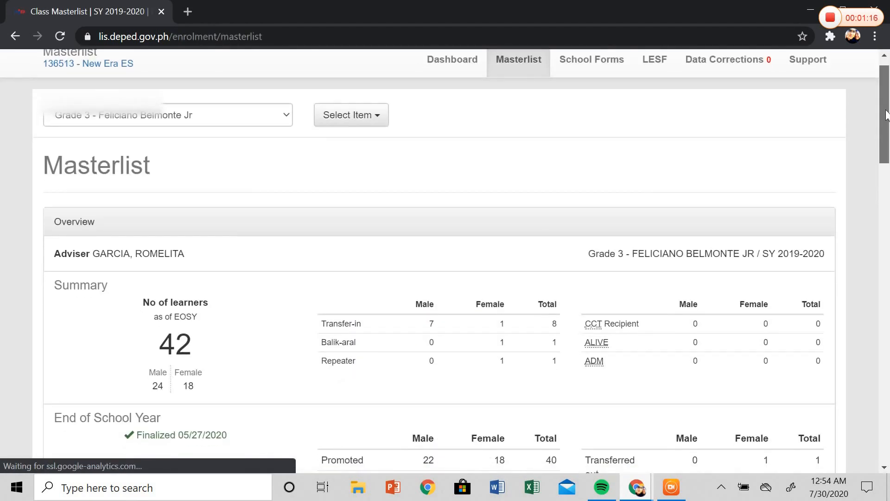
pyautogui.moveTo(886, 111)
pyautogui.mouseDown()
pyautogui.moveTo(886, 195)
pyautogui.moveTo(886, 95)
pyautogui.mouseUp()
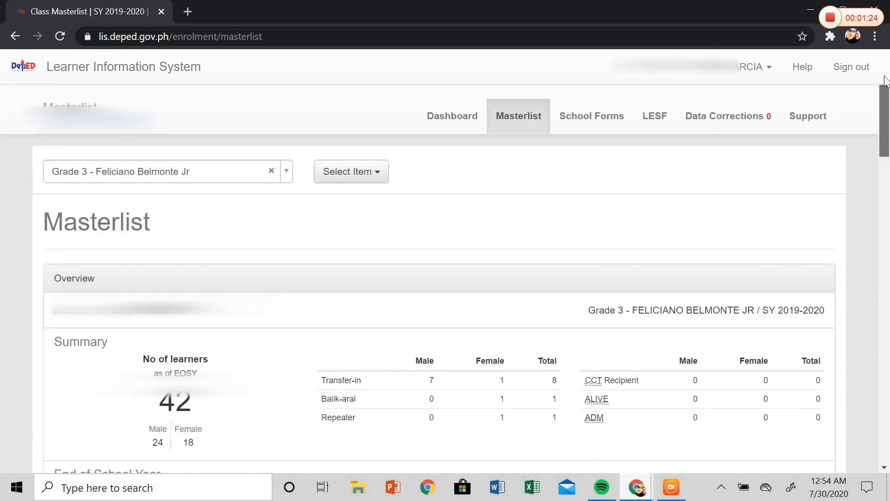
pyautogui.click(378, 185)
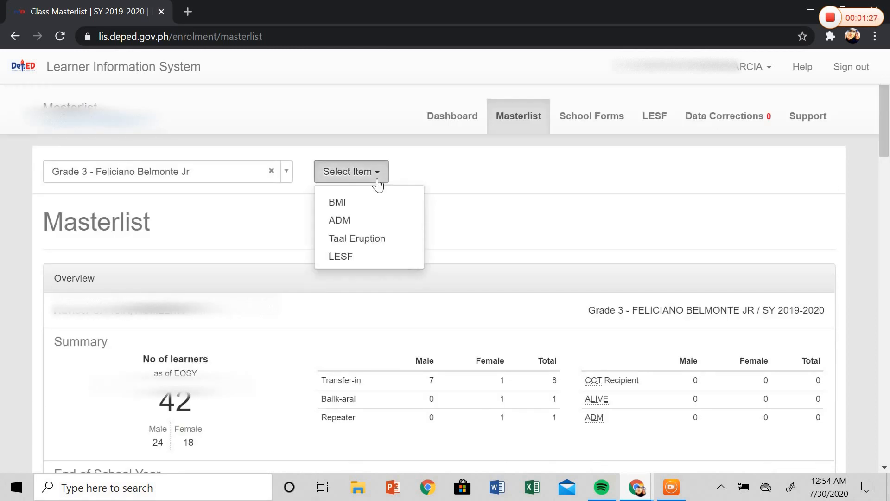
pyautogui.click(372, 258)
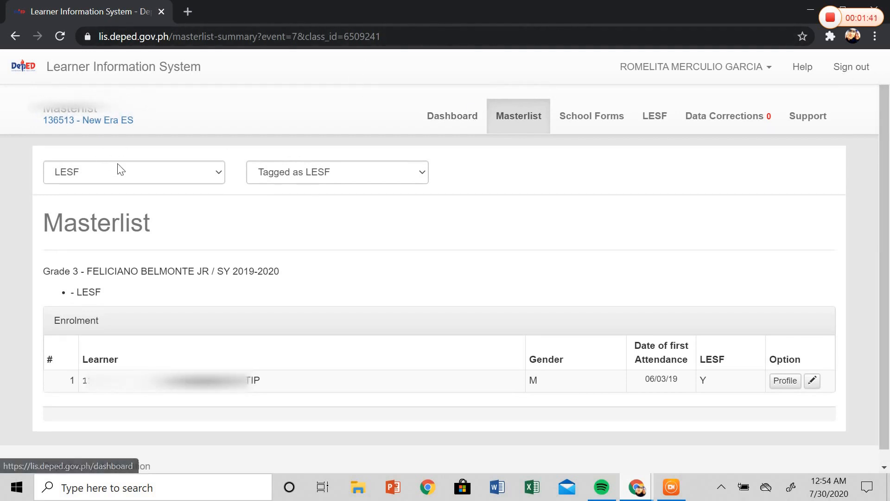
# View the profile of the second learner shown in the full class masterlist, and return to the masterlist
pyautogui.click(521, 113)
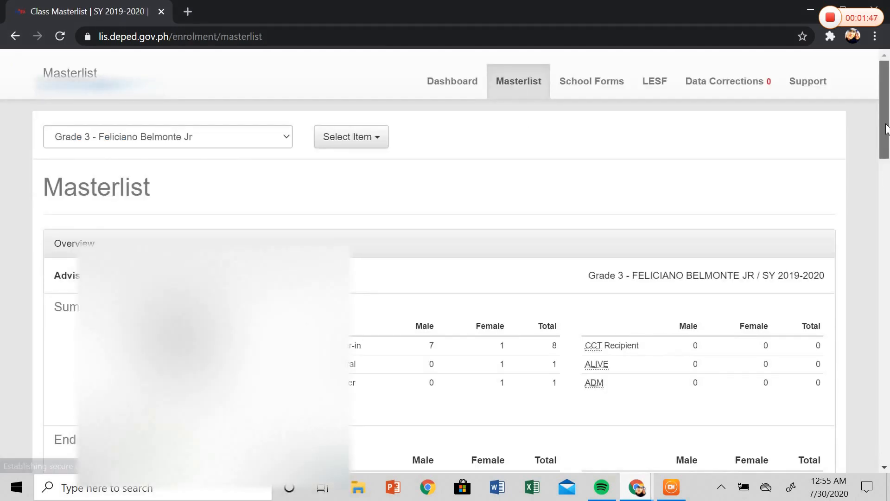
pyautogui.moveTo(887, 130); pyautogui.dragTo(887, 249)
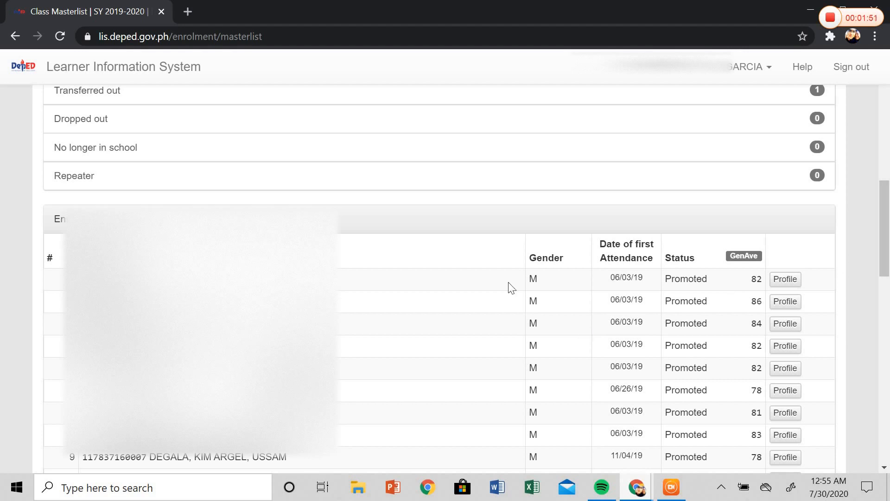
pyautogui.click(782, 302)
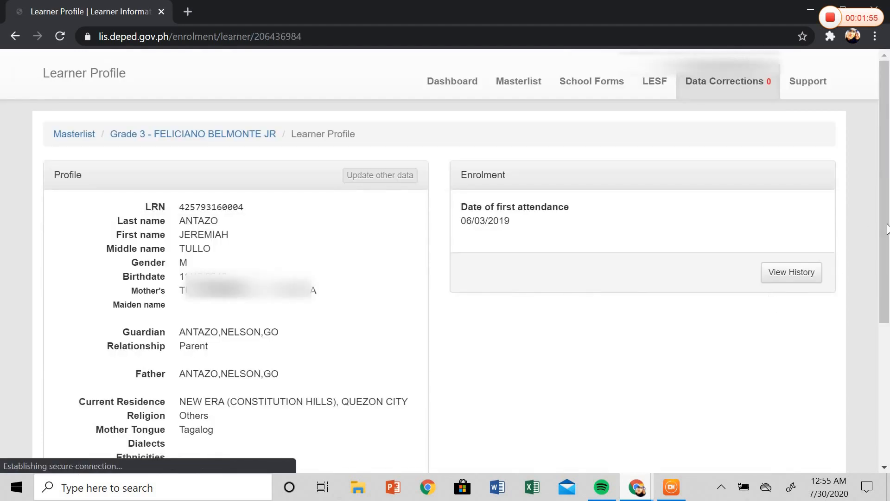
pyautogui.moveTo(887, 227); pyautogui.dragTo(881, 167)
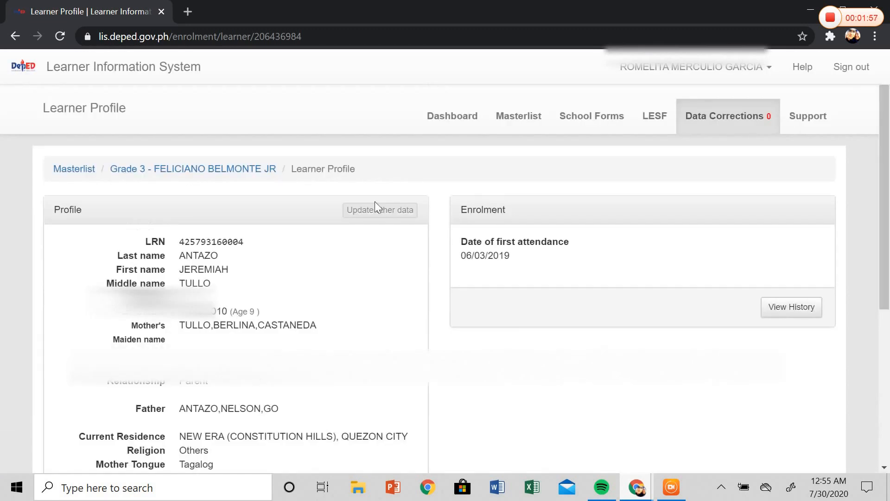
pyautogui.click(14, 36)
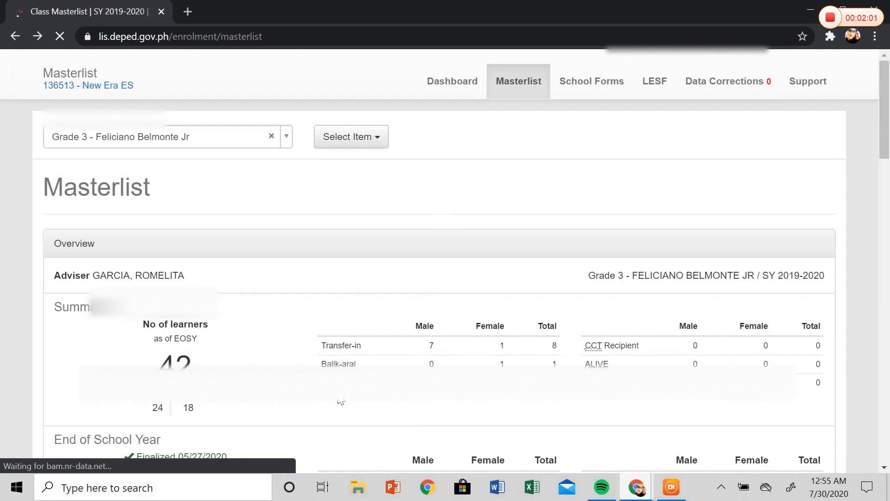
# Display the masterlist's LESF list and open the tagged learner's survey record for editing
pyautogui.click(384, 174)
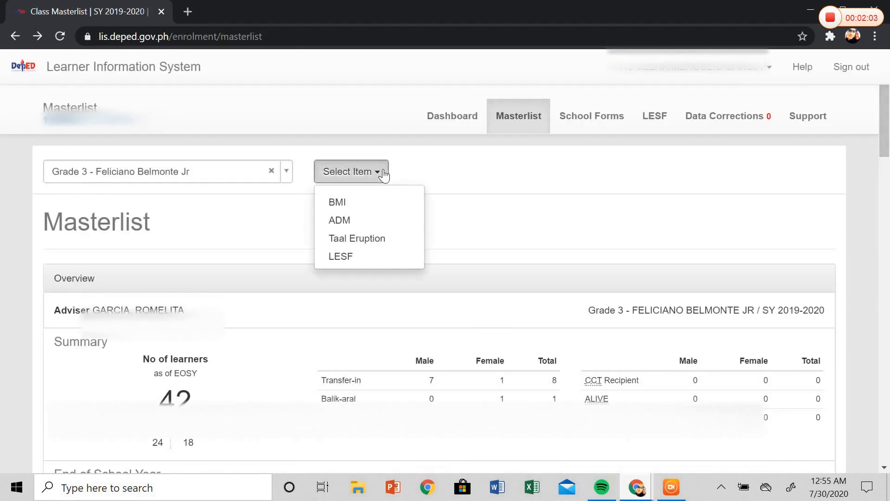
pyautogui.click(358, 255)
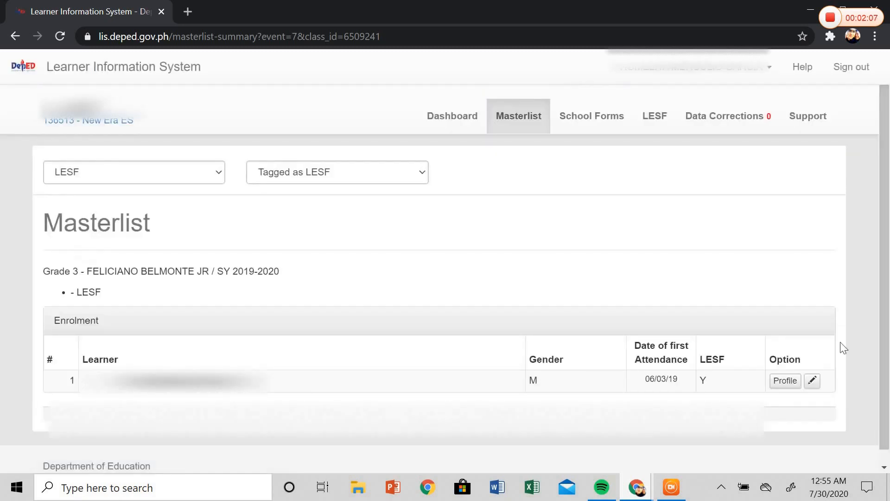
pyautogui.scroll(-1, 855, 341)
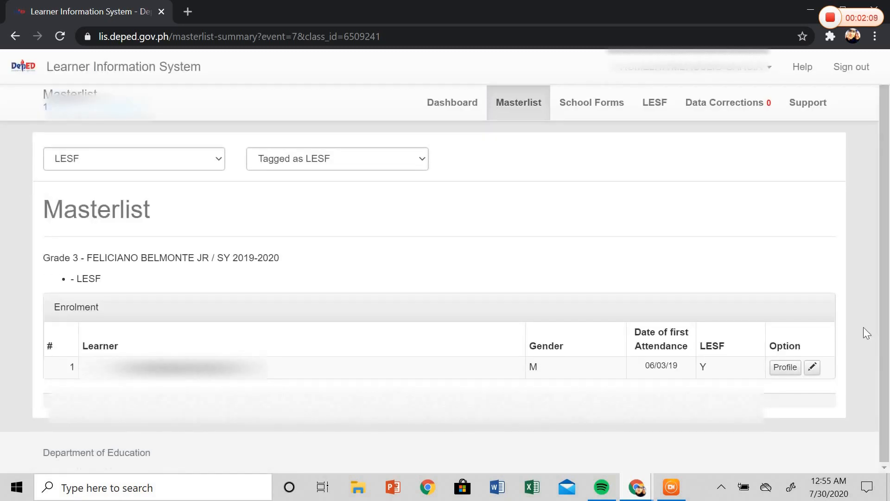
pyautogui.click(812, 367)
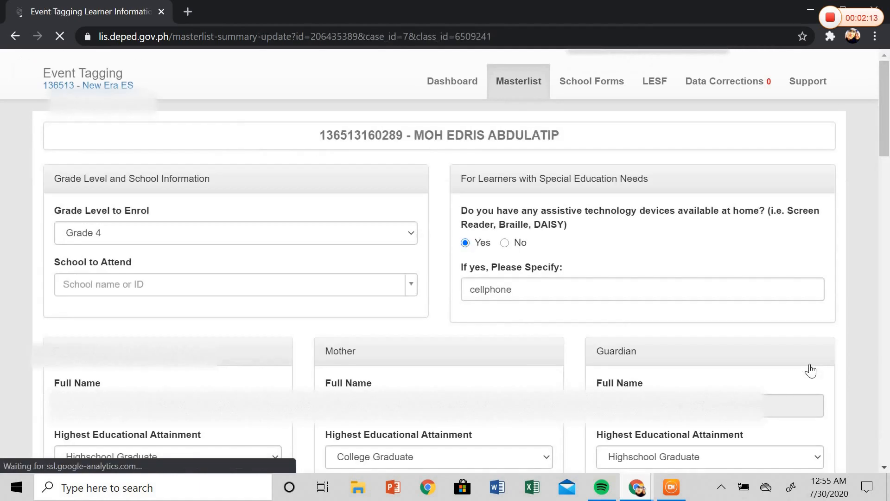
# Set the grade level to enrol to Grade 4 and choose New Era ES as the school to attend by its school ID
pyautogui.moveTo(885, 121); pyautogui.dragTo(885, 147)
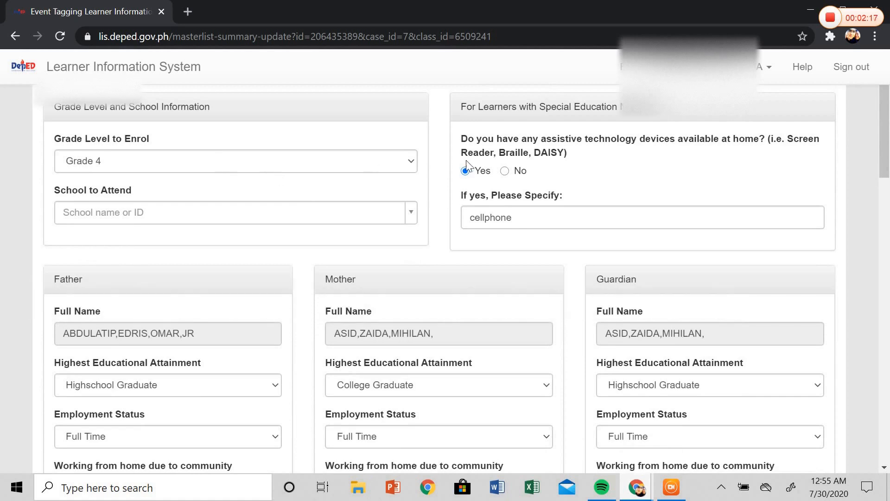
pyautogui.click(410, 163)
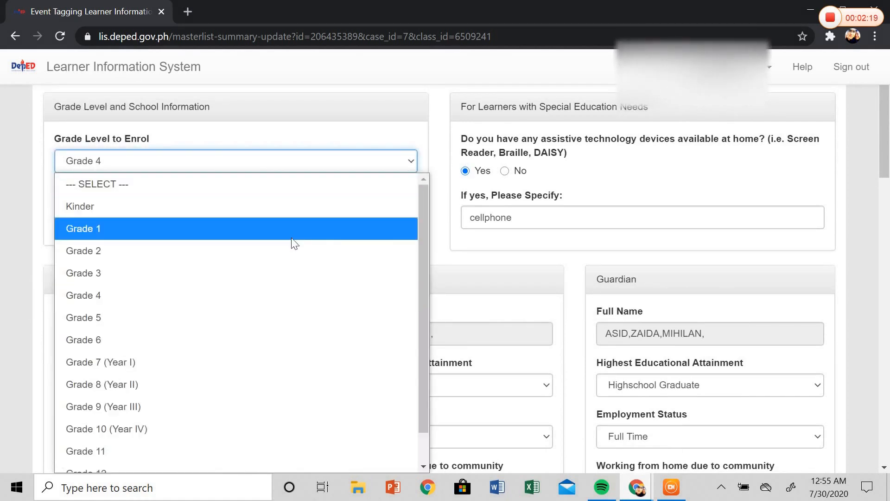
pyautogui.click(269, 295)
pyautogui.click(232, 213)
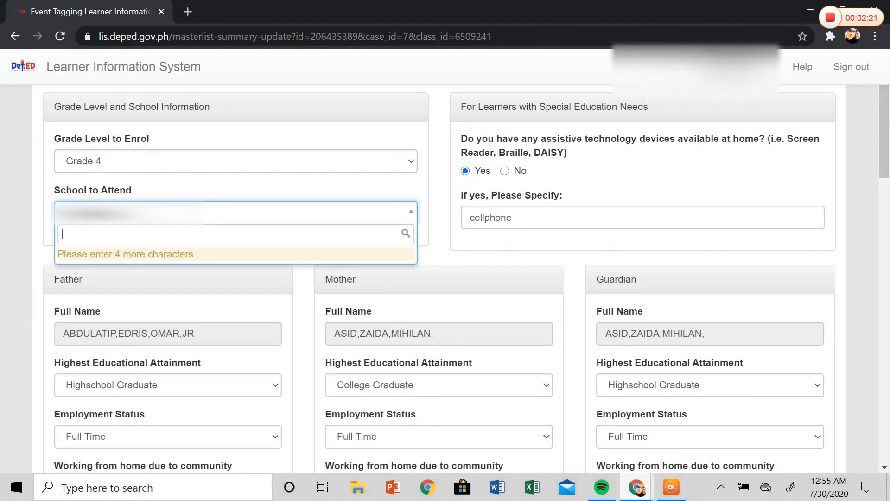
pyautogui.write('13')
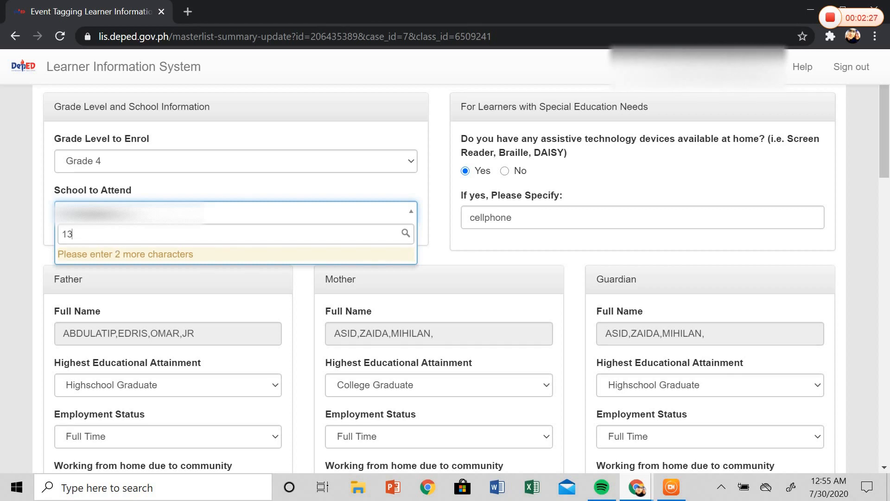
pyautogui.write('6513')
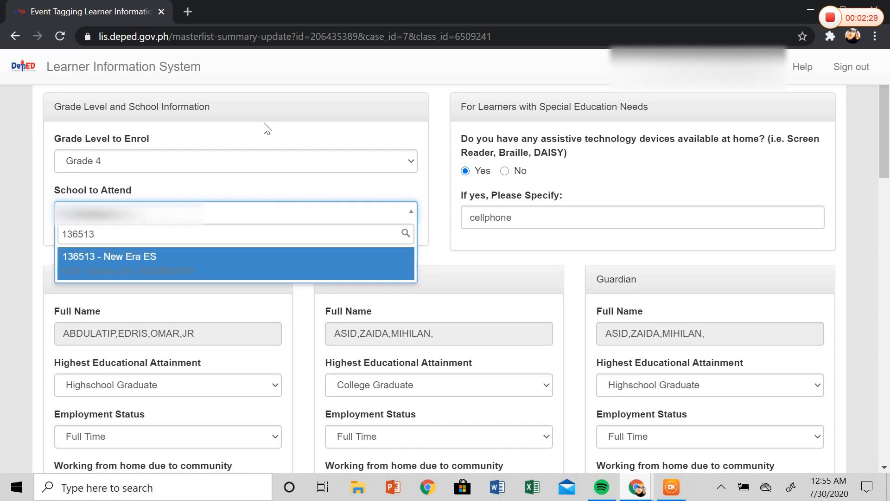
pyautogui.click(244, 256)
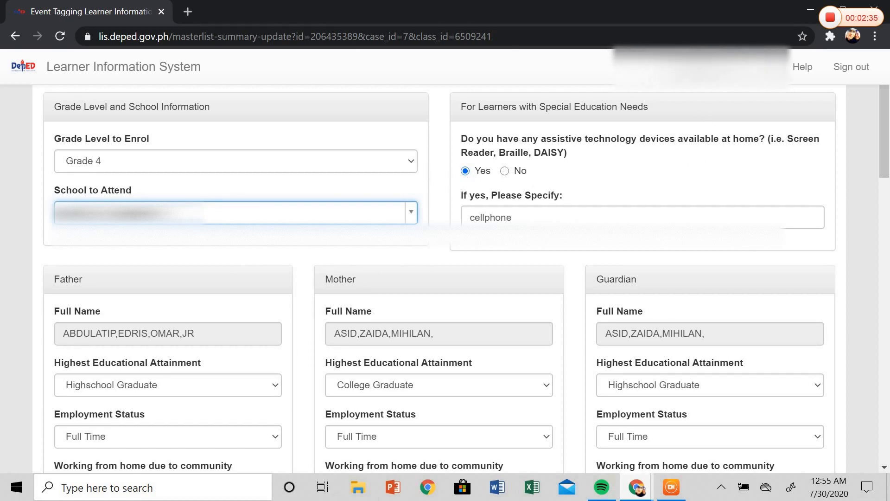
# Set the mother's highest educational attainment to Highschool Graduate, leaving the parents' contact numbers blank
pyautogui.click(547, 217)
pyautogui.scroll(-3, 881, 192)
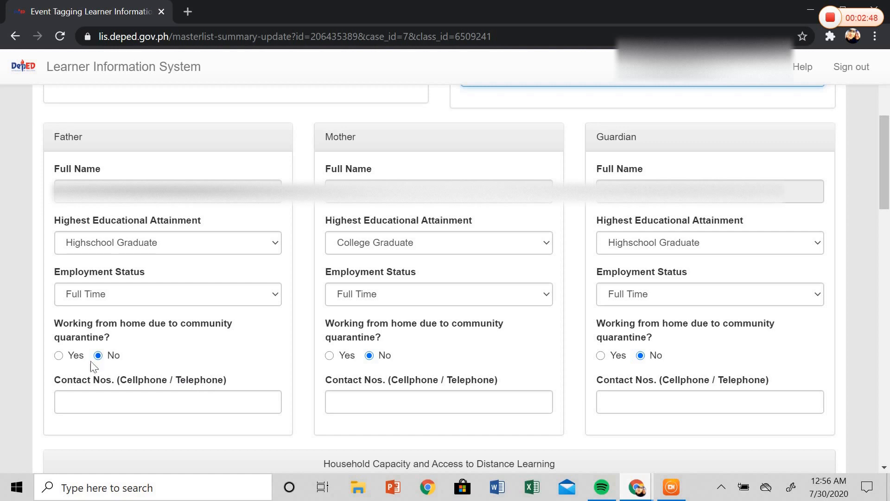
pyautogui.click(122, 402)
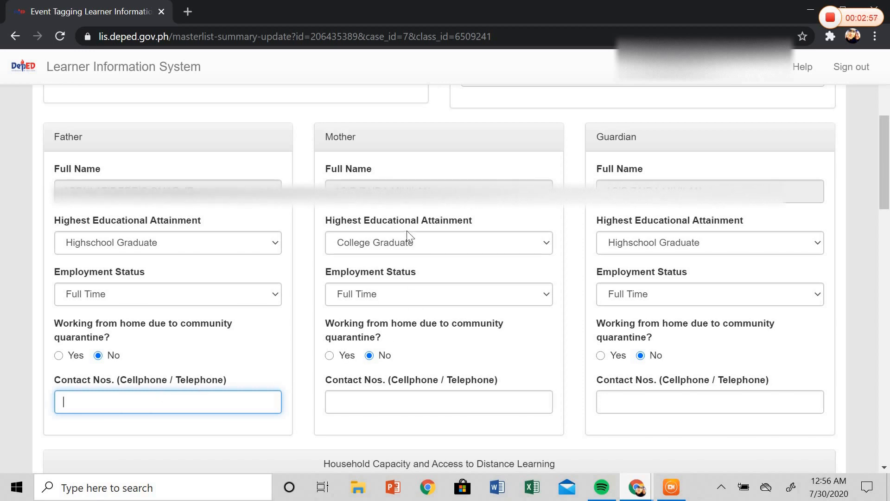
pyautogui.click(473, 192)
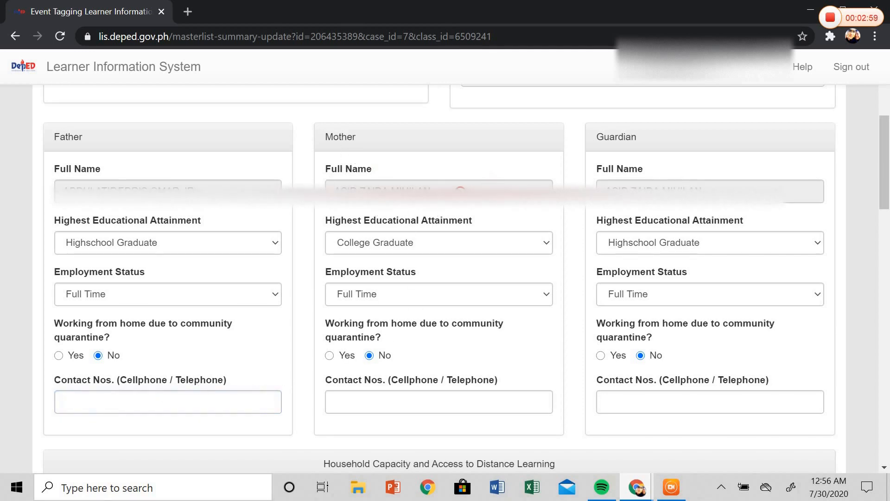
pyautogui.click(366, 248)
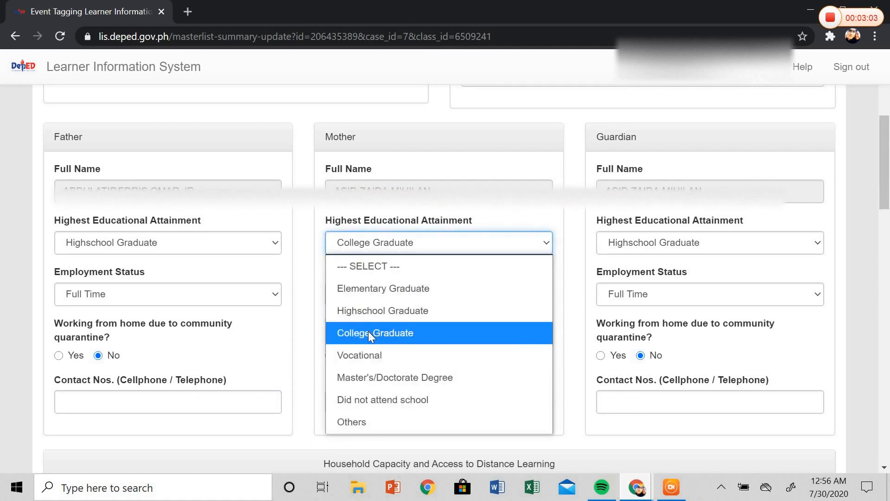
pyautogui.click(367, 317)
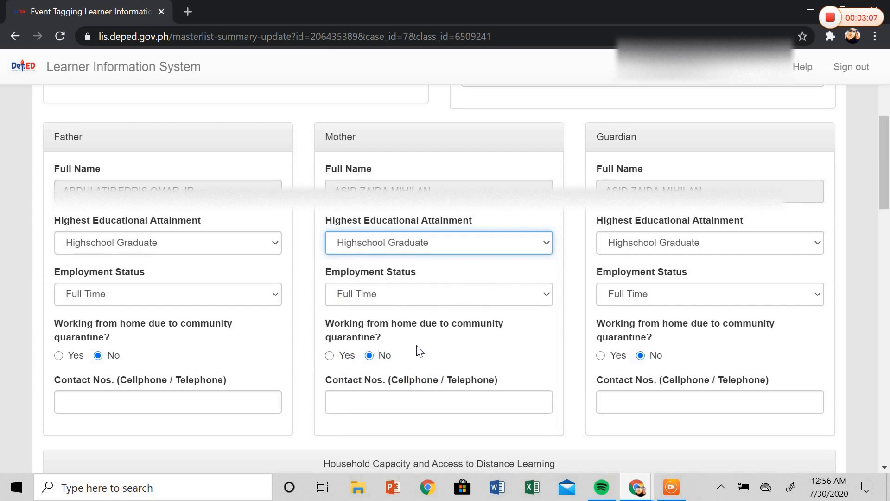
pyautogui.click(378, 402)
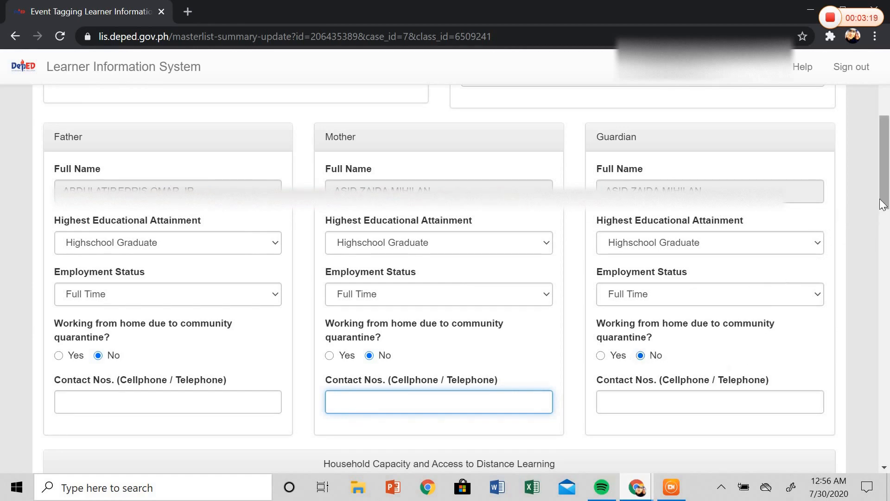
# Add Laptop and Radio to the devices available at home for learning, keeping the other household answers as they are
pyautogui.moveTo(882, 205); pyautogui.dragTo(879, 270)
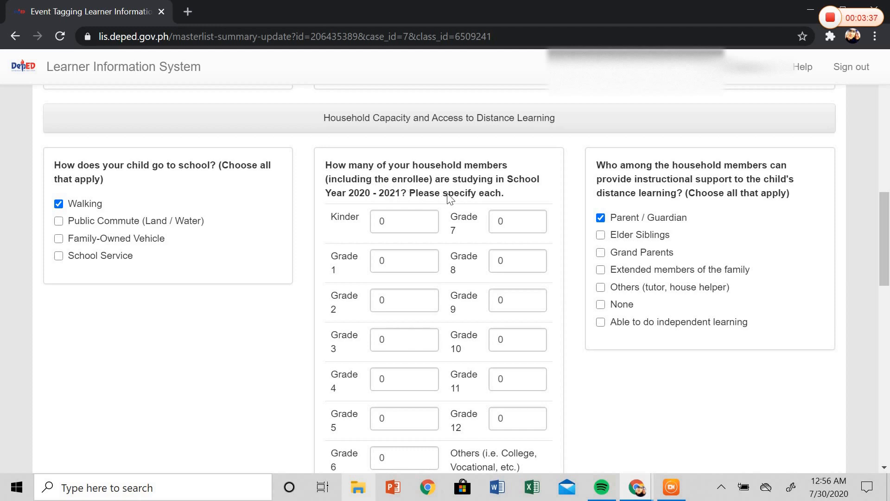
pyautogui.scroll(-3, 887, 207)
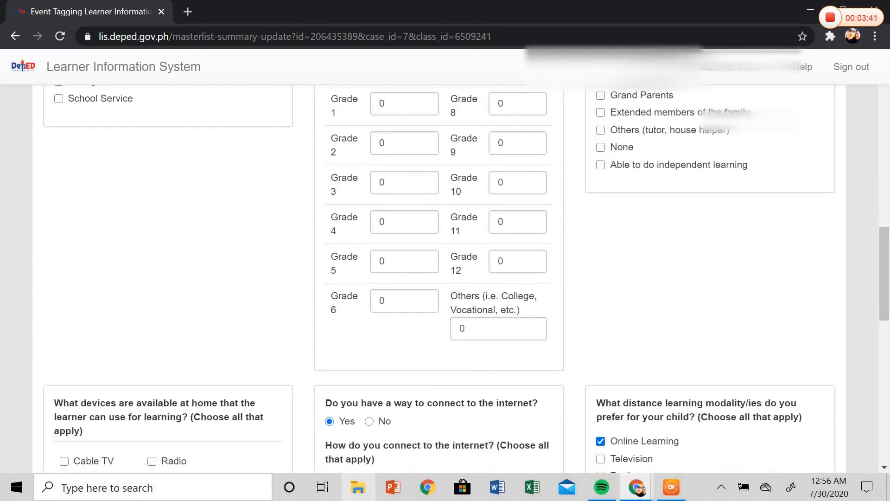
pyautogui.scroll(3, 888, 297)
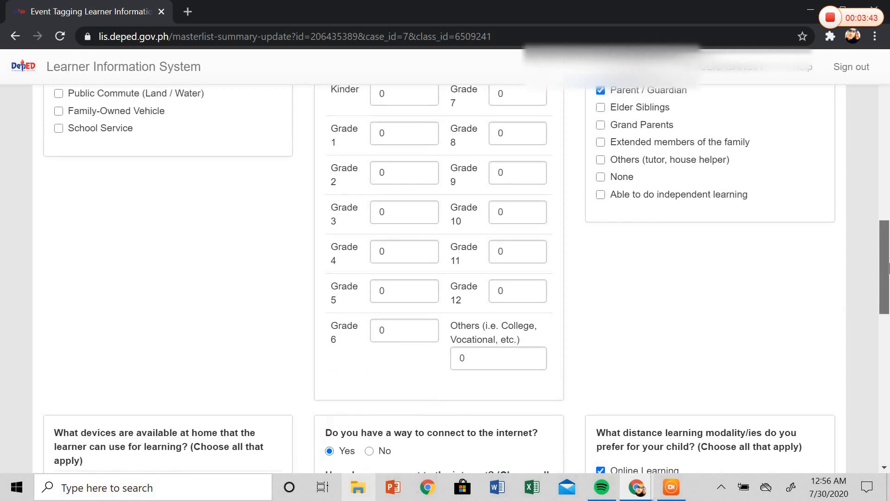
pyautogui.moveTo(889, 248)
pyautogui.mouseDown()
pyautogui.moveTo(889, 271)
pyautogui.moveTo(887, 251)
pyautogui.mouseUp()
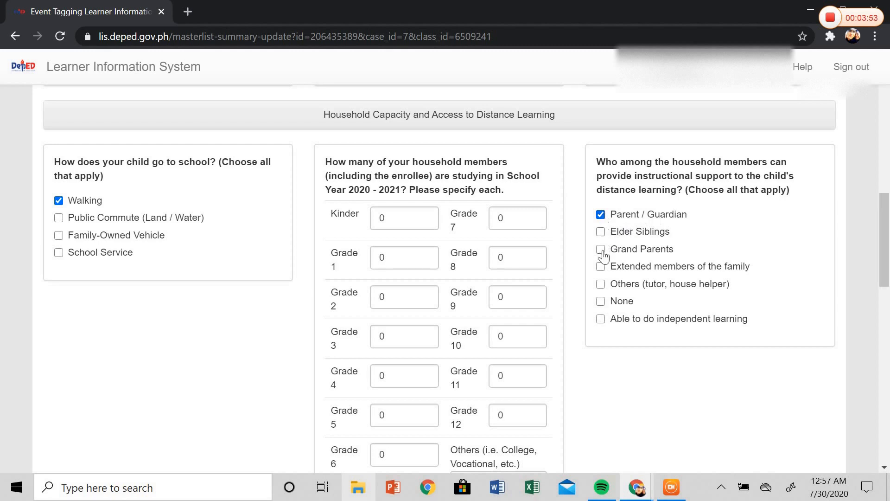
pyautogui.moveTo(886, 238); pyautogui.dragTo(887, 262)
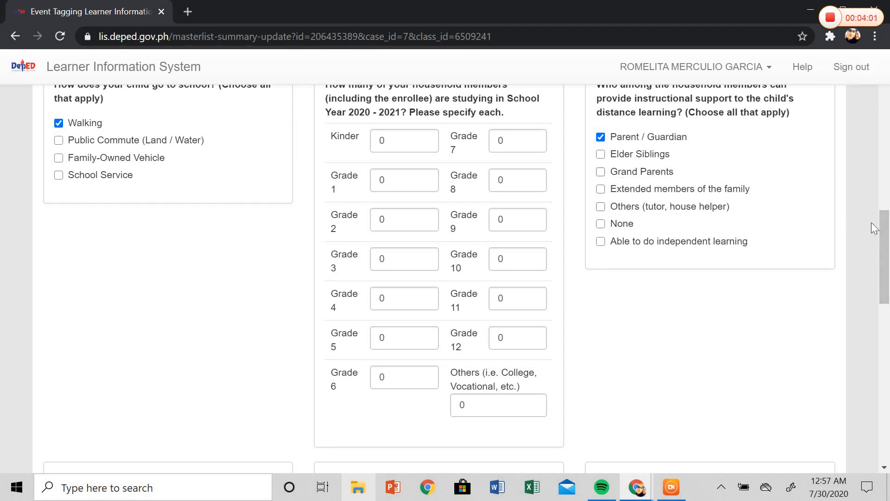
pyautogui.moveTo(884, 232); pyautogui.dragTo(886, 285)
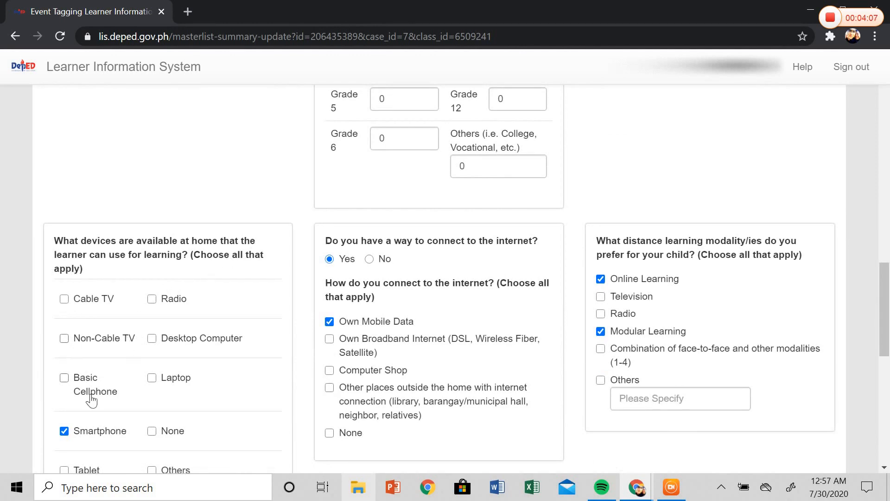
pyautogui.scroll(-3, 883, 301)
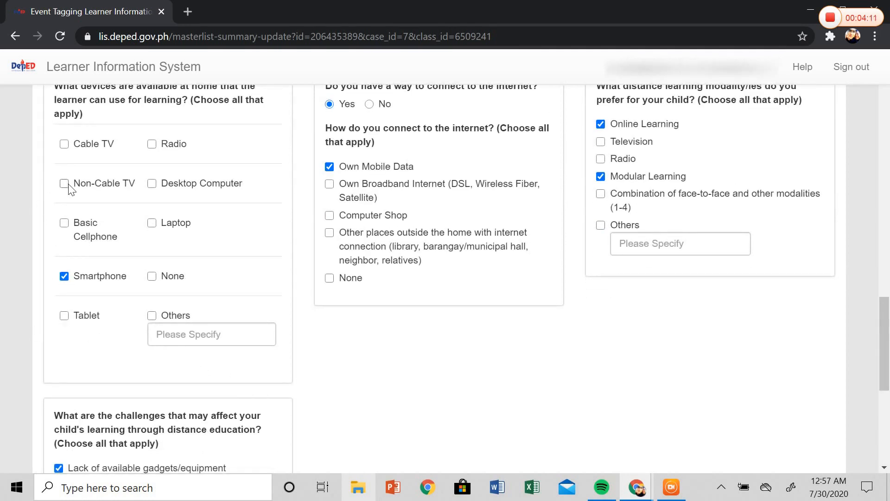
pyautogui.click(153, 224)
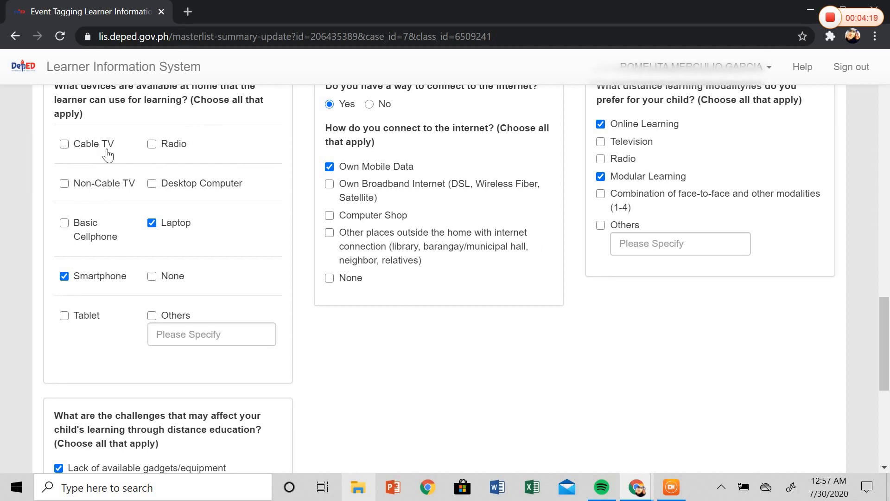
pyautogui.click(151, 144)
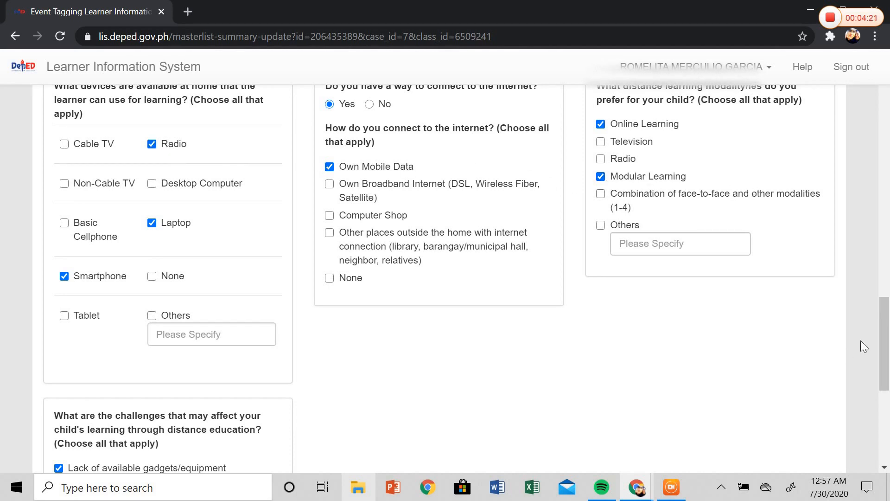
# Add insufficient load/data allowance, unstable mobile/internet connection, conflict with other activities and distractions to the challenges affecting the child's distance learning
pyautogui.moveTo(888, 325)
pyautogui.mouseDown()
pyautogui.moveTo(889, 365)
pyautogui.moveTo(889, 326)
pyautogui.mouseUp()
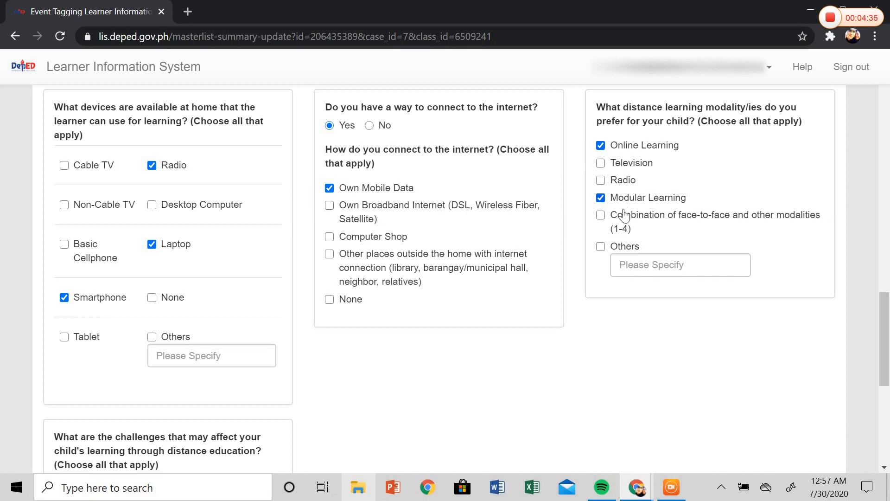
pyautogui.moveTo(885, 352); pyautogui.dragTo(887, 415)
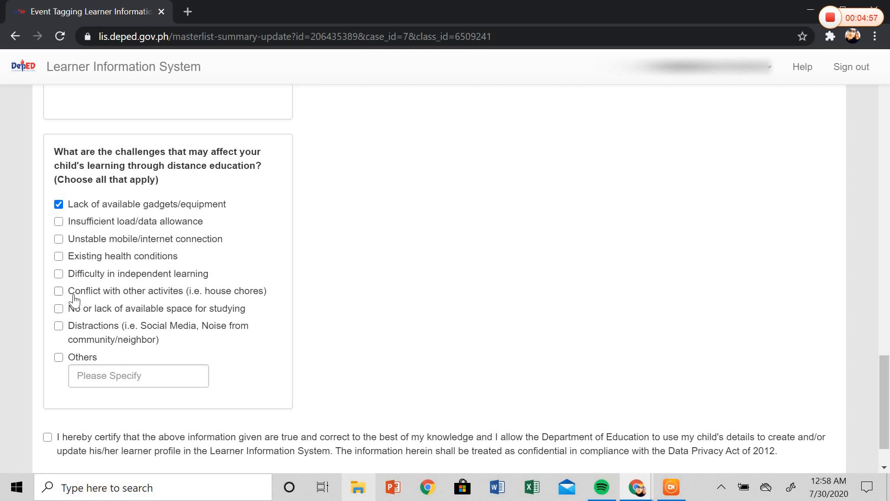
pyautogui.click(59, 292)
pyautogui.click(59, 222)
pyautogui.click(58, 326)
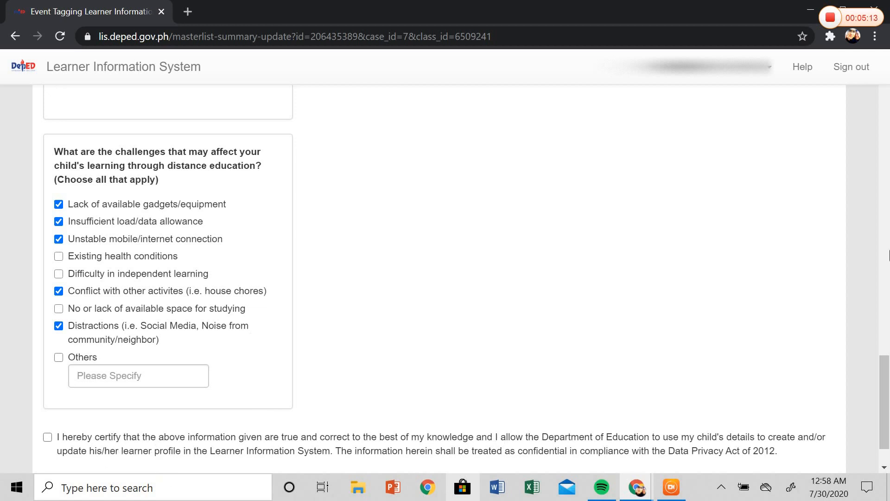
# Certify that the information given is true and correct, and submit the learner's LESF
pyautogui.scroll(-1, 884, 404)
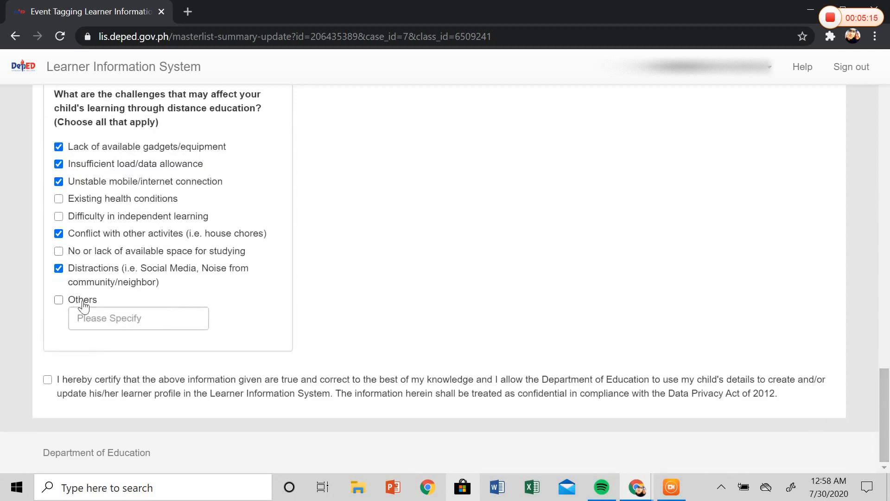
pyautogui.click(48, 380)
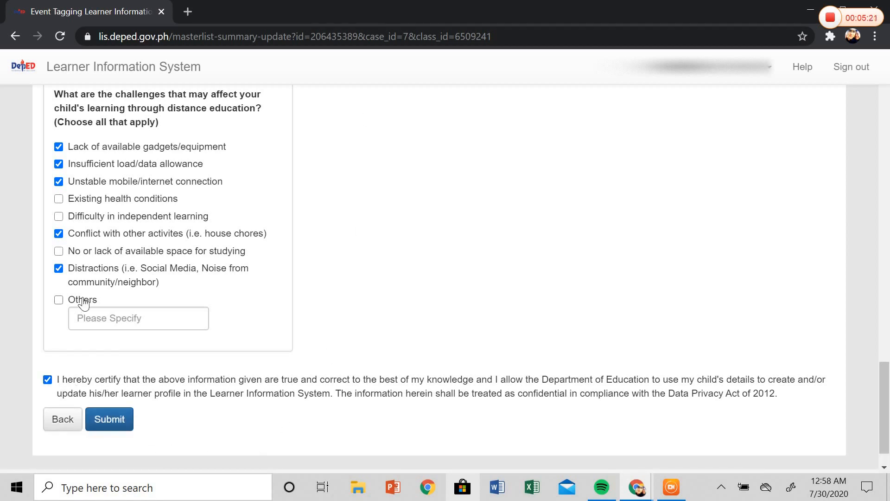
pyautogui.moveTo(883, 401)
pyautogui.mouseDown()
pyautogui.moveTo(881, 149)
pyautogui.moveTo(881, 412)
pyautogui.mouseUp()
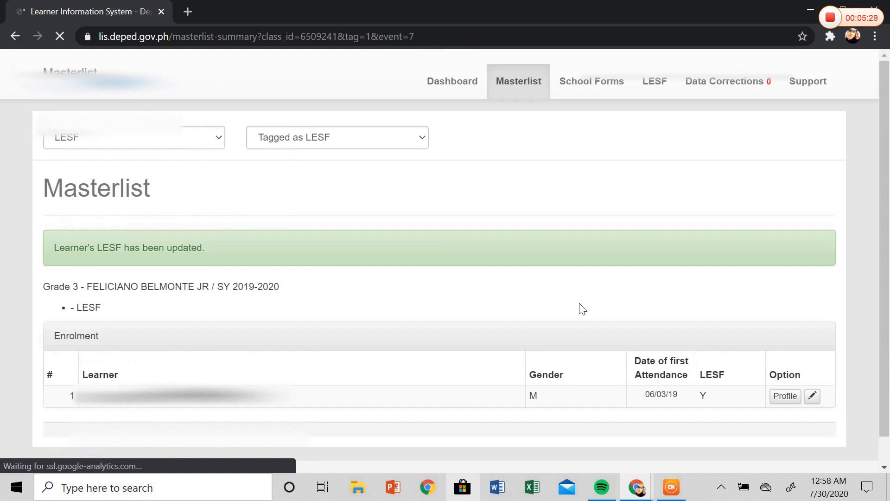
pyautogui.scroll(-1, 888, 323)
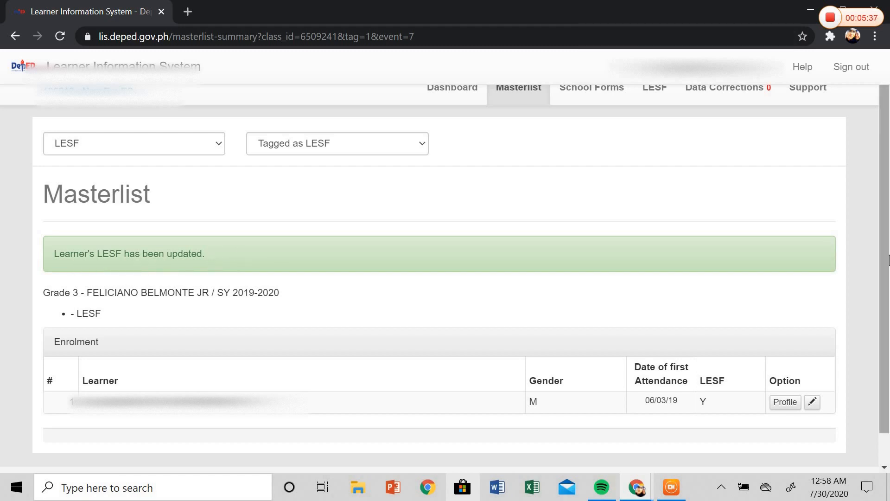
pyautogui.moveTo(889, 260)
pyautogui.mouseDown()
pyautogui.moveTo(888, 271)
pyautogui.moveTo(889, 252)
pyautogui.mouseUp()
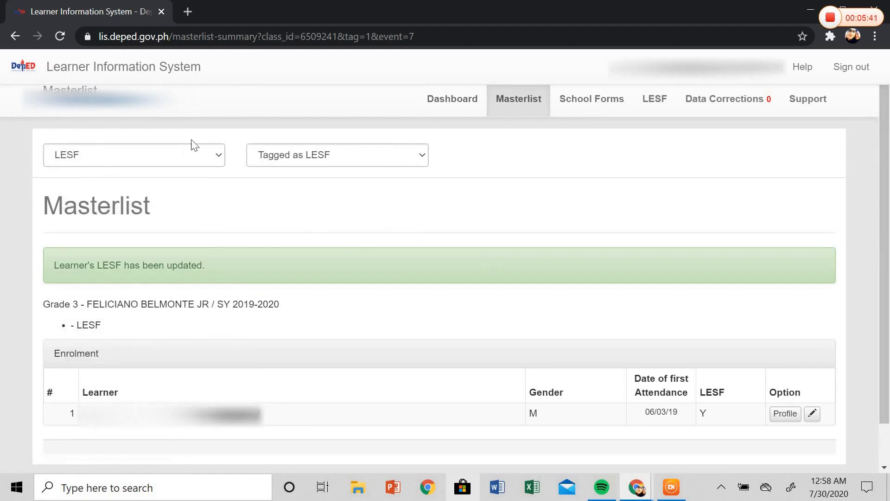
pyautogui.moveTo(888, 125); pyautogui.dragTo(886, 194)
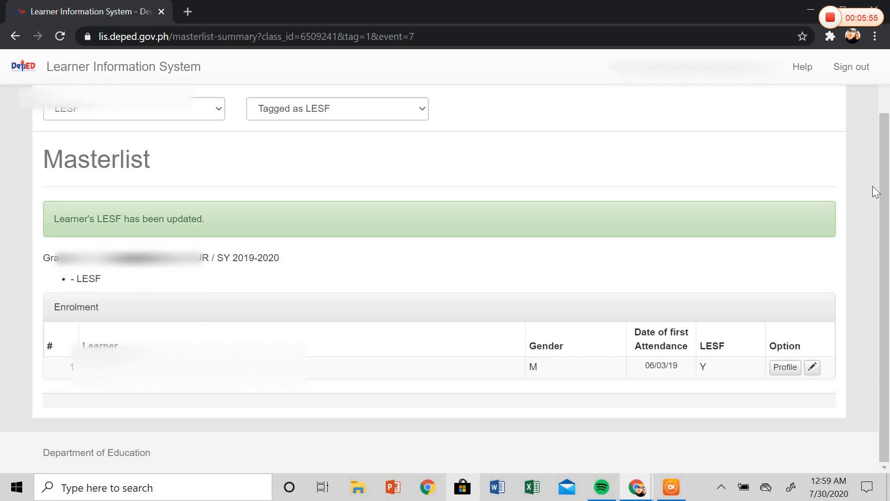
pyautogui.scroll(2, 888, 158)
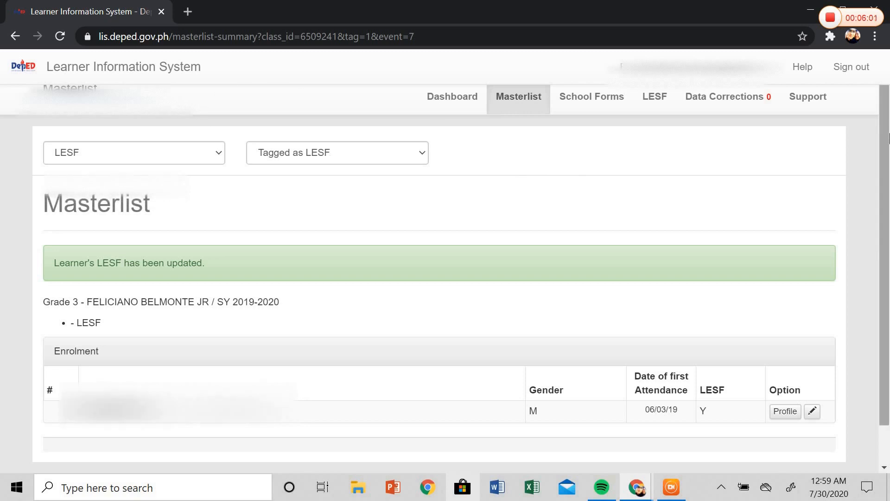
pyautogui.scroll(-2, 886, 258)
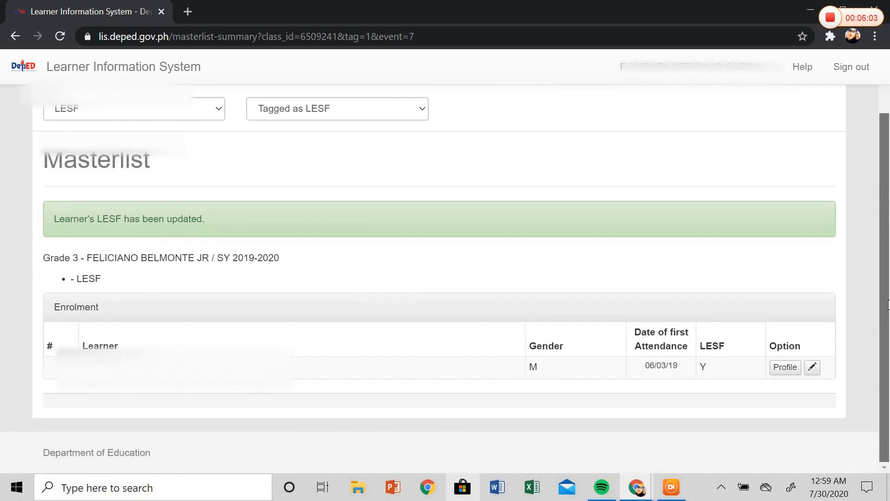
pyautogui.scroll(2, 886, 302)
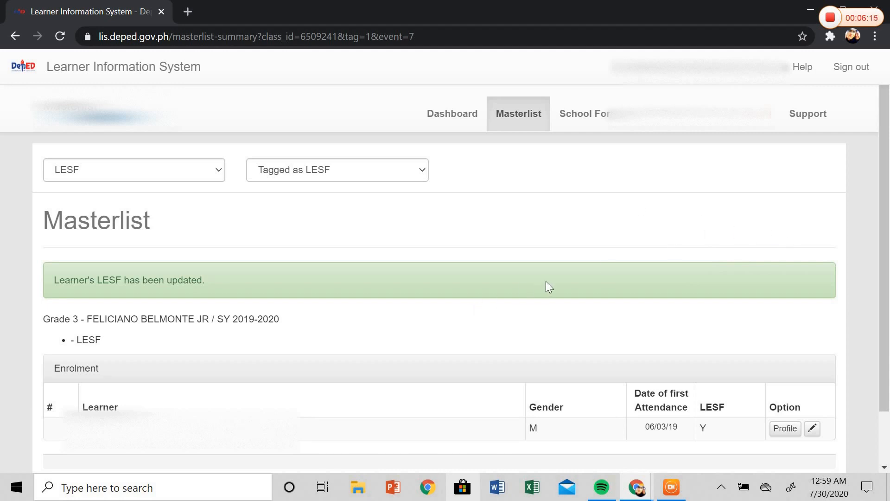
pyautogui.scroll(-2, 885, 241)
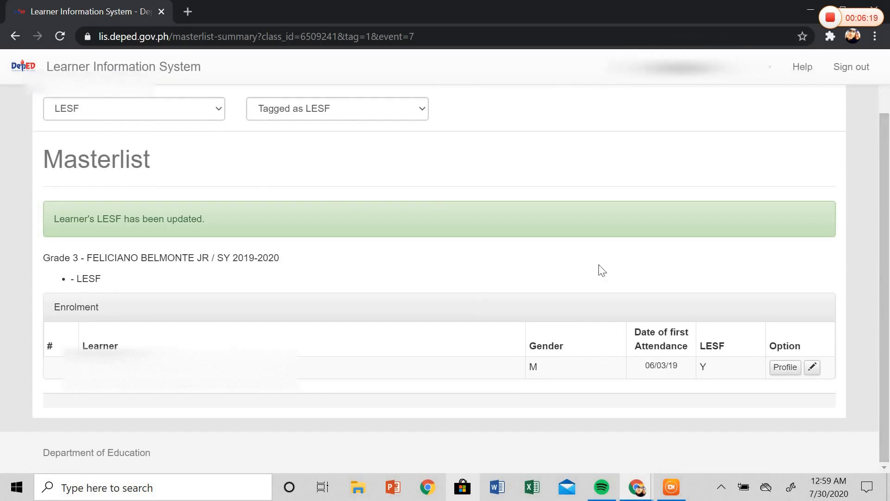
pyautogui.moveTo(883, 241); pyautogui.dragTo(888, 159)
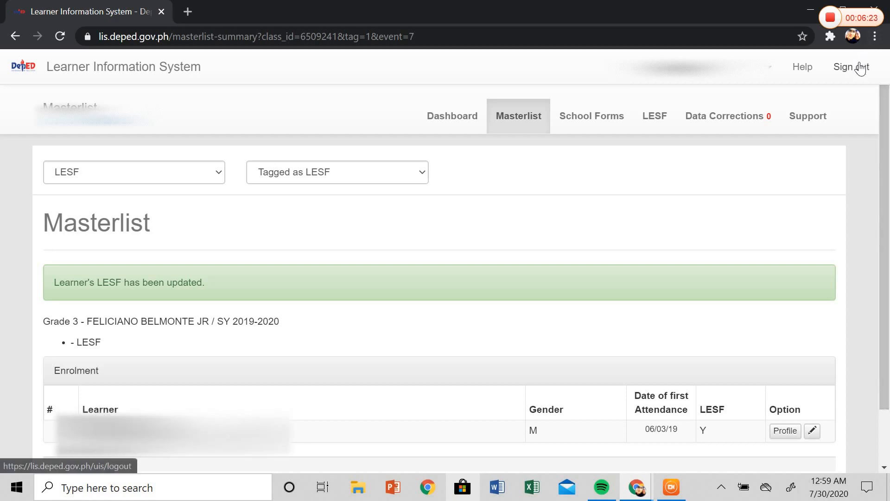